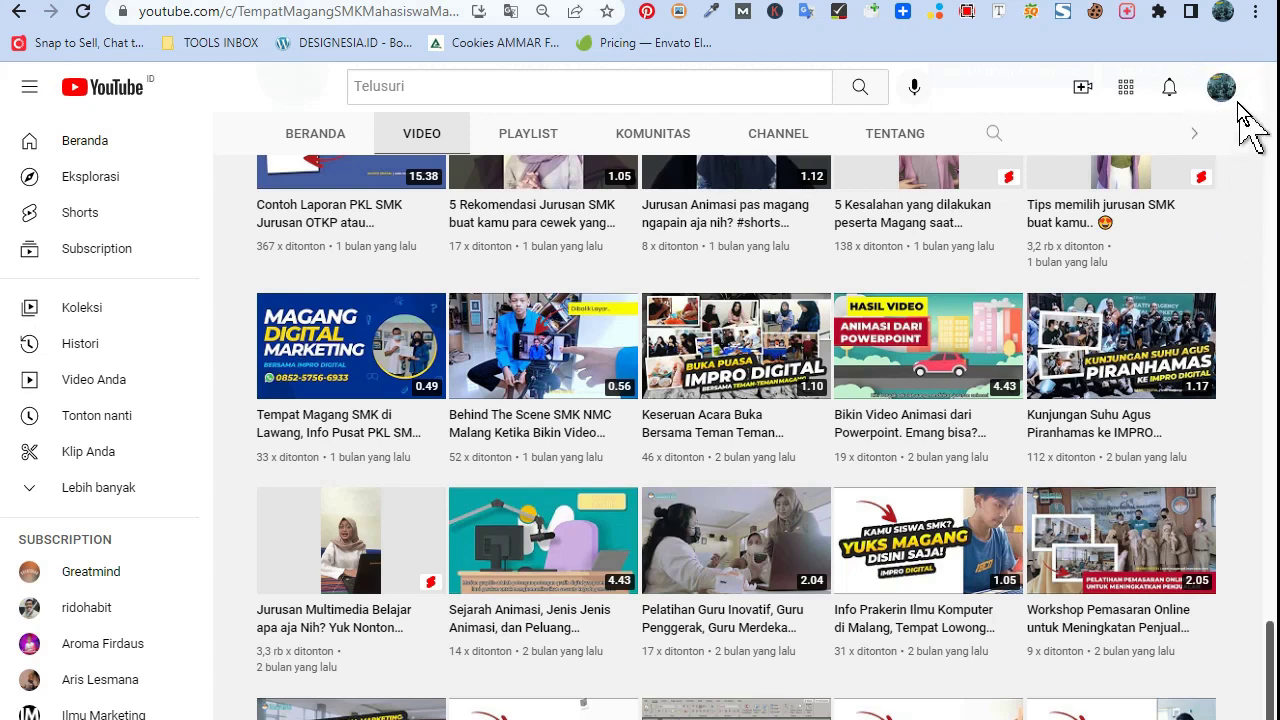
Open your own channel's home page and pause the trailer video playing there.
click(1221, 90)
click(1127, 205)
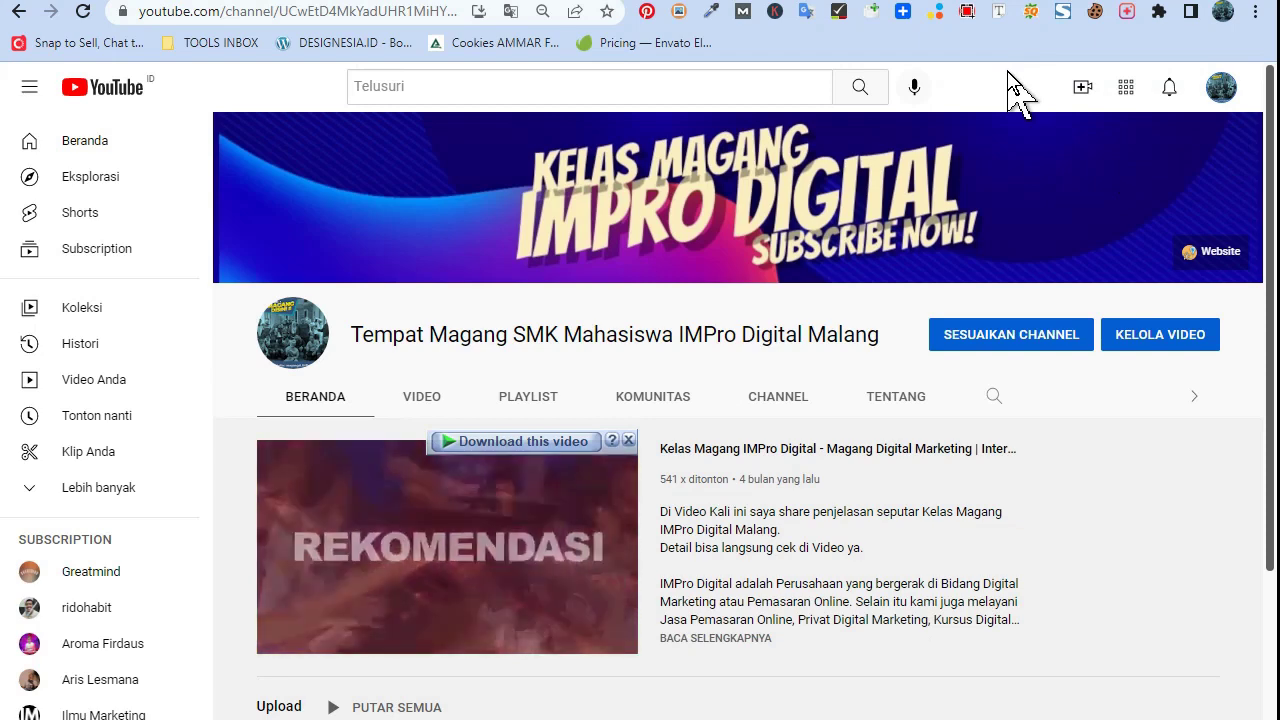
click(284, 638)
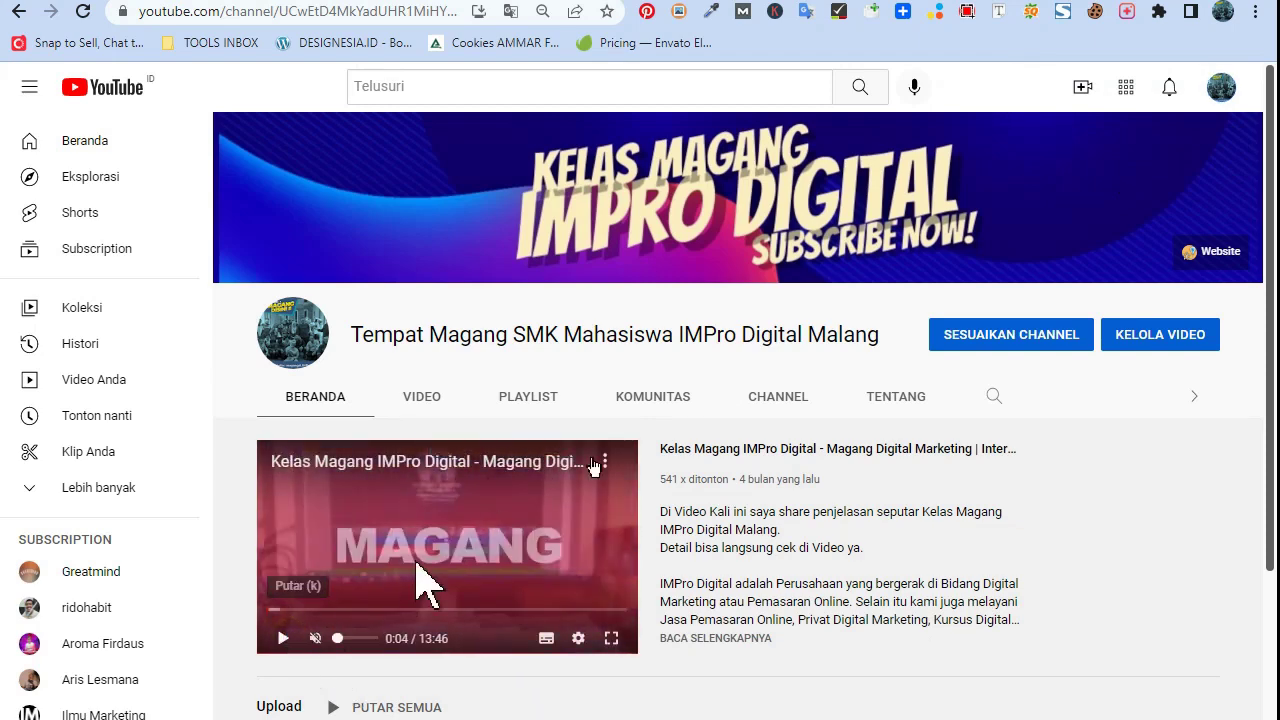
Start a new video upload with the file IMPro Digital 2 from the Video folder in Downloads.
click(1082, 90)
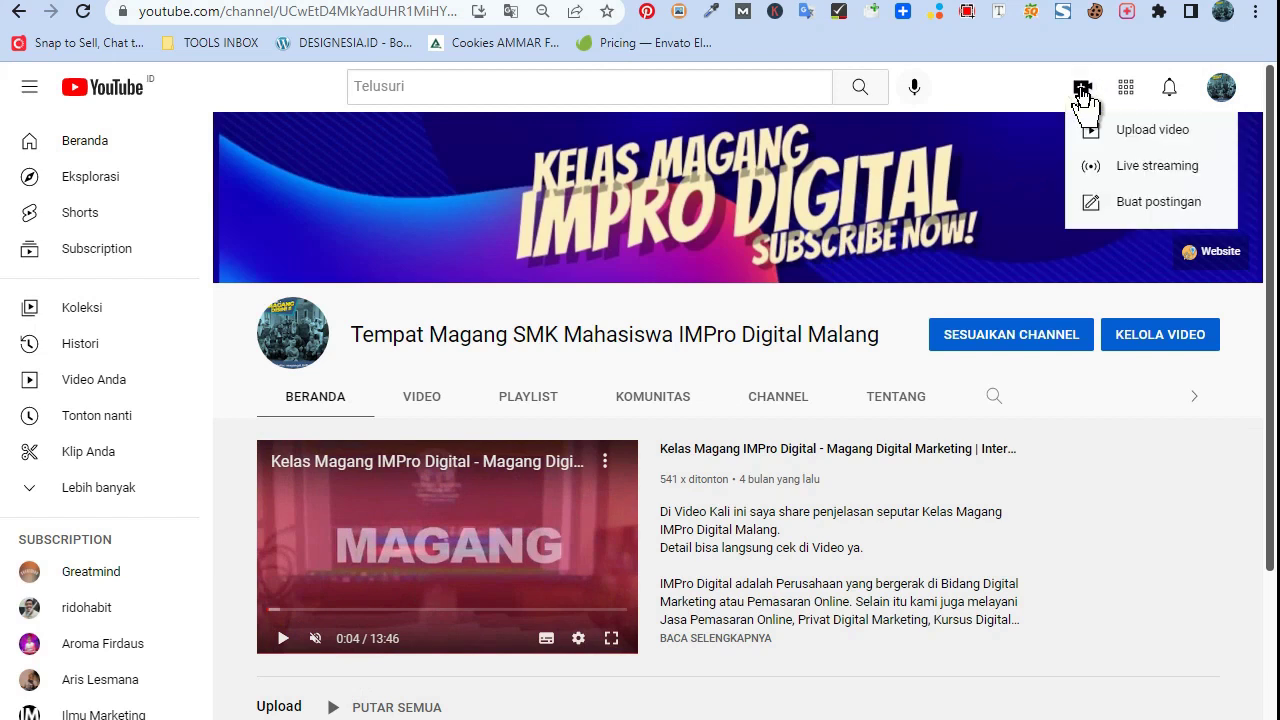
click(1138, 134)
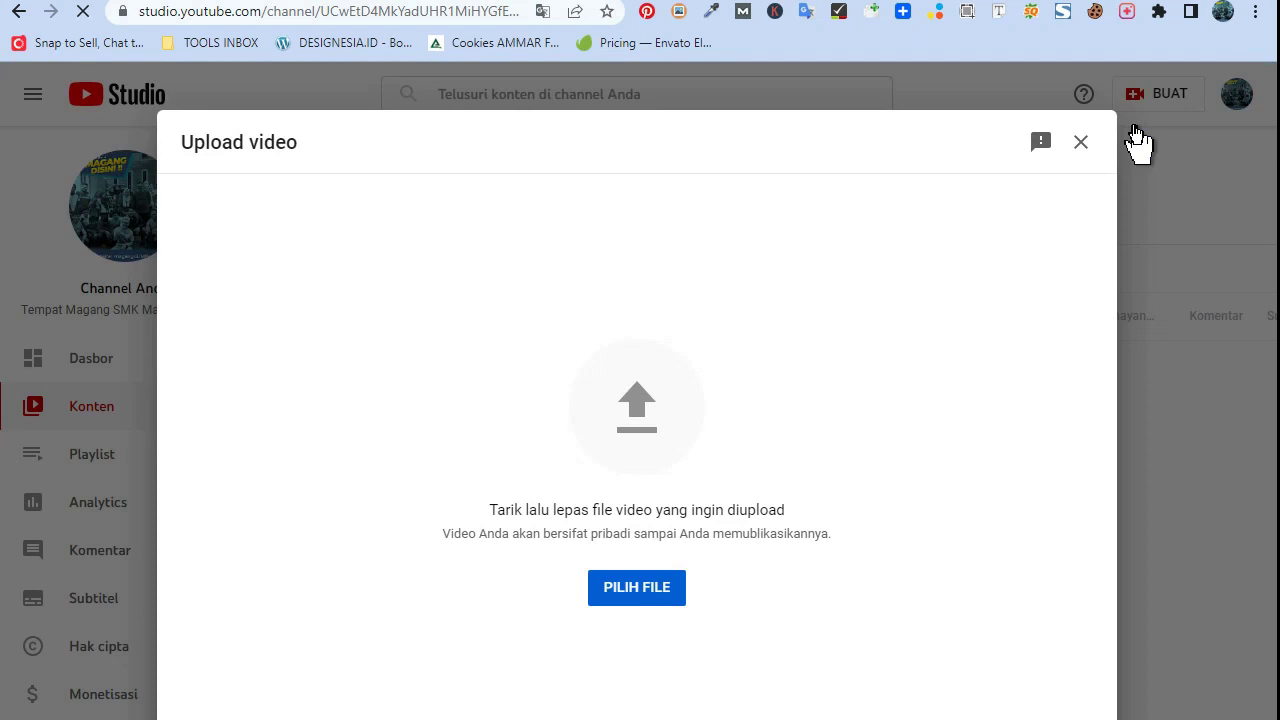
click(652, 600)
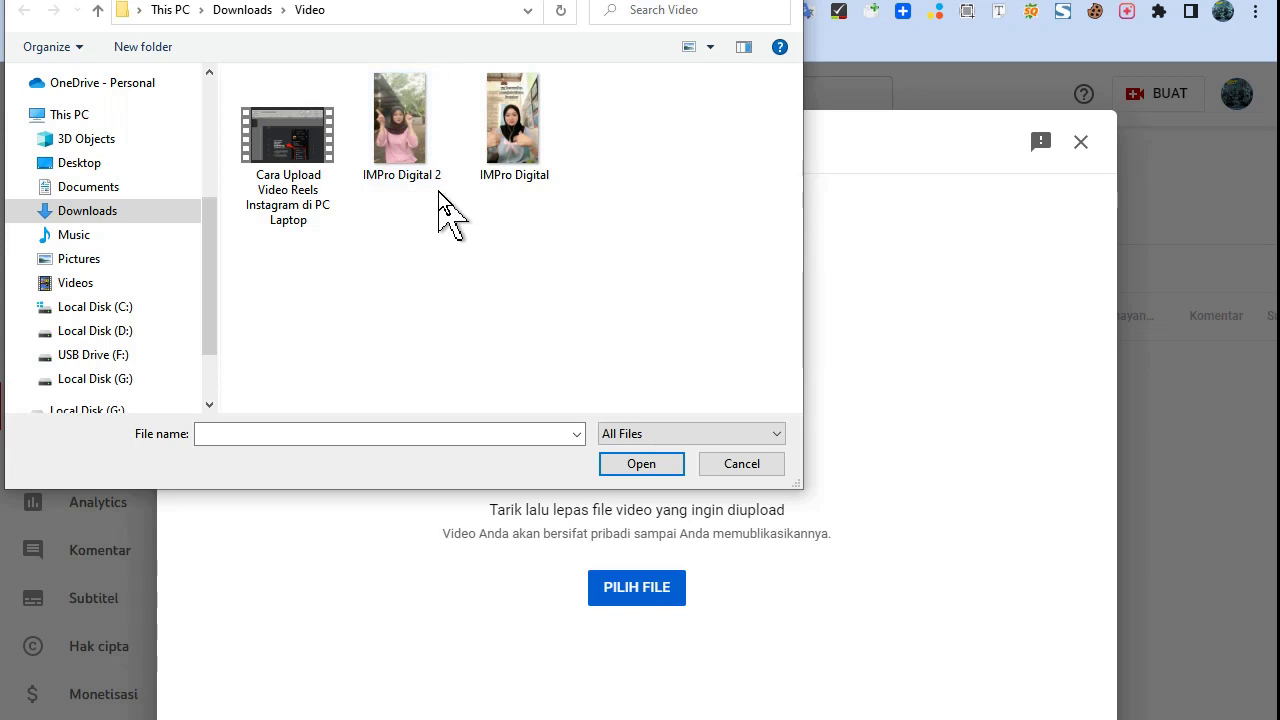
click(404, 146)
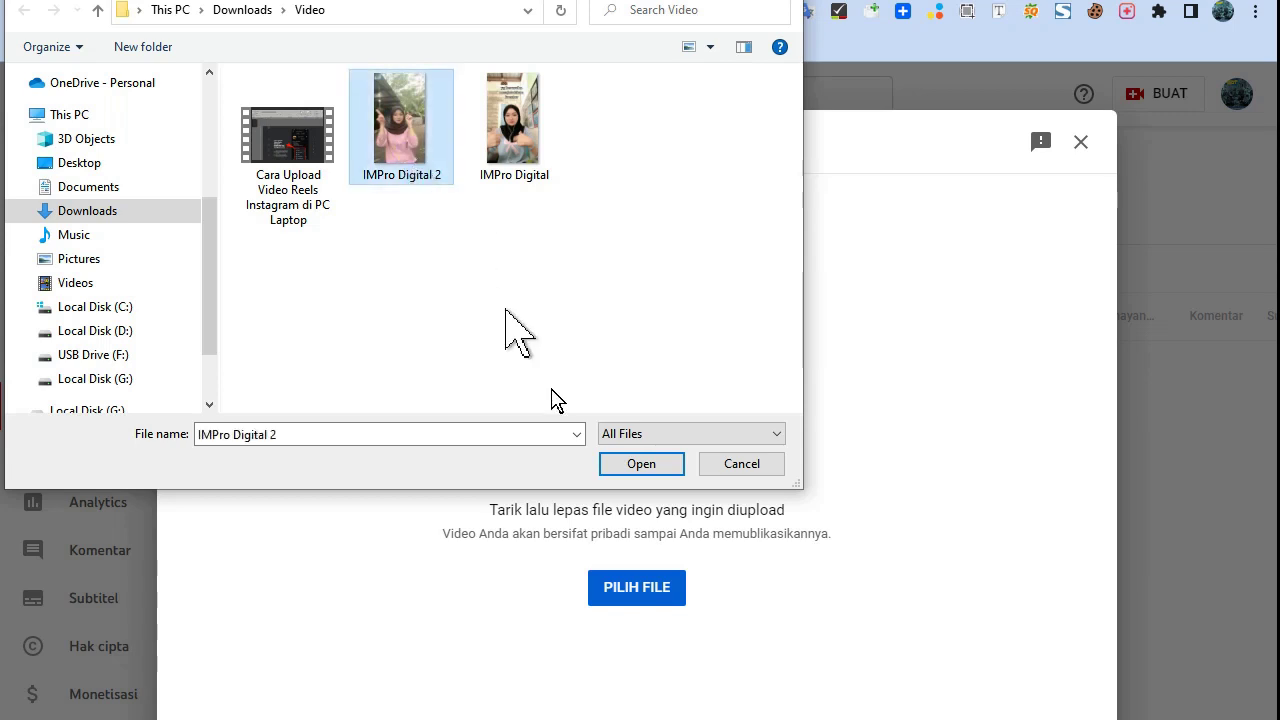
click(616, 465)
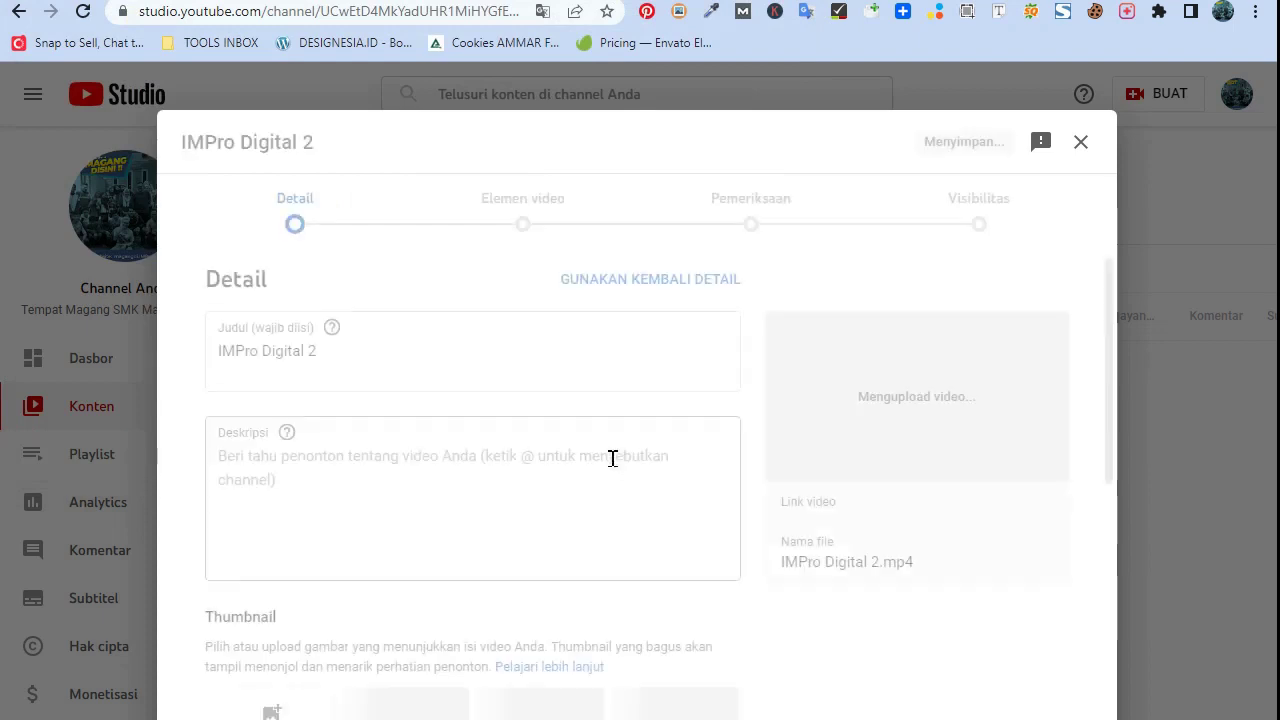
Replace the video's title with "Cara Jualan Laris di Tiktok".
click(489, 362)
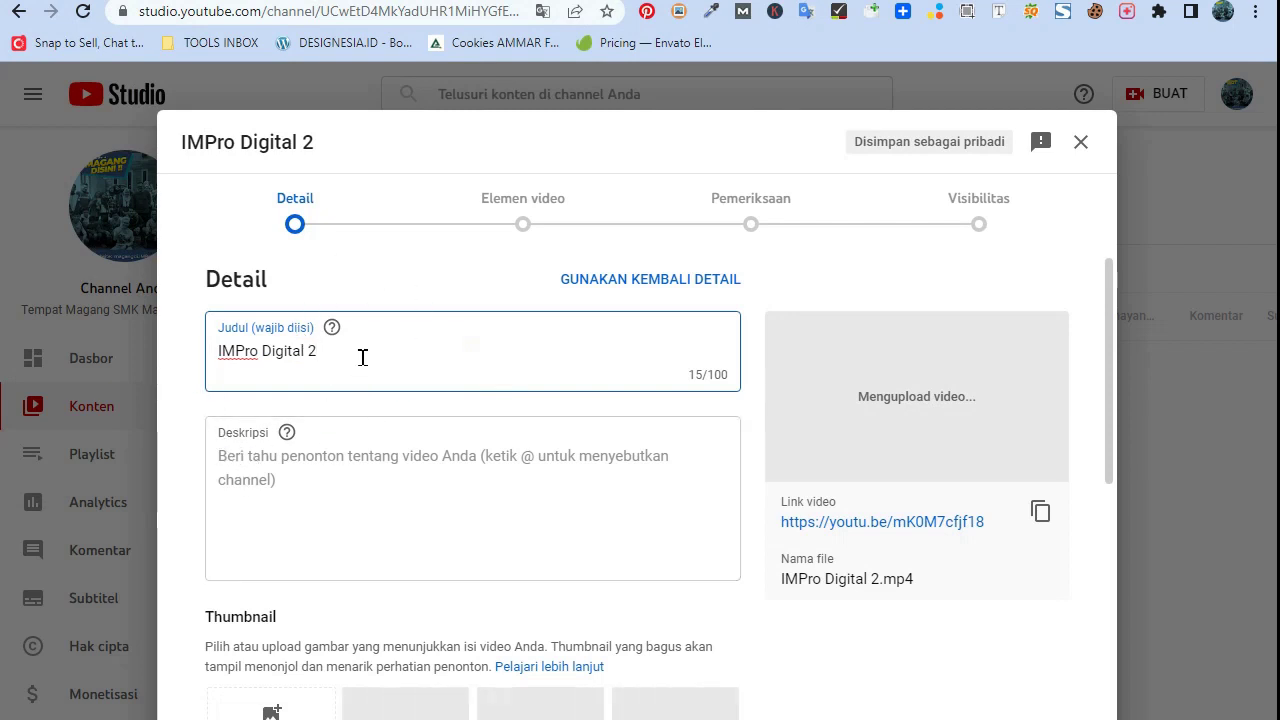
triple_click(229, 354)
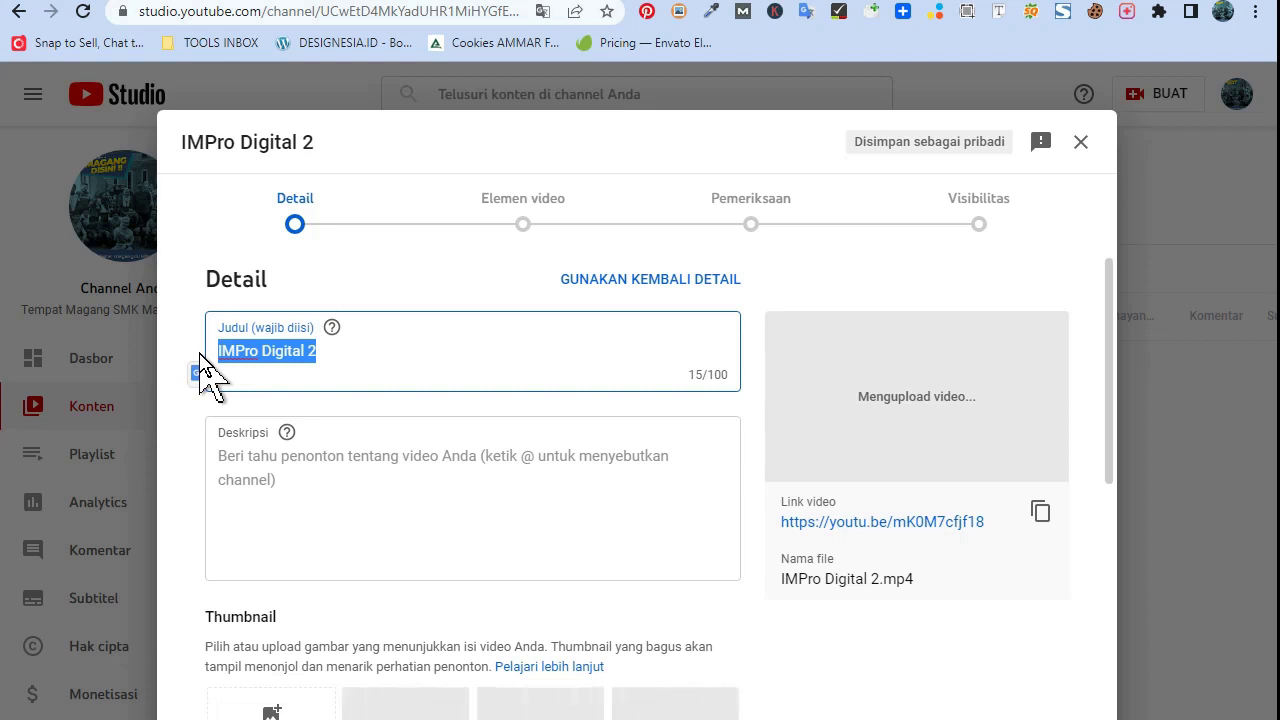
text(Cara Juala)
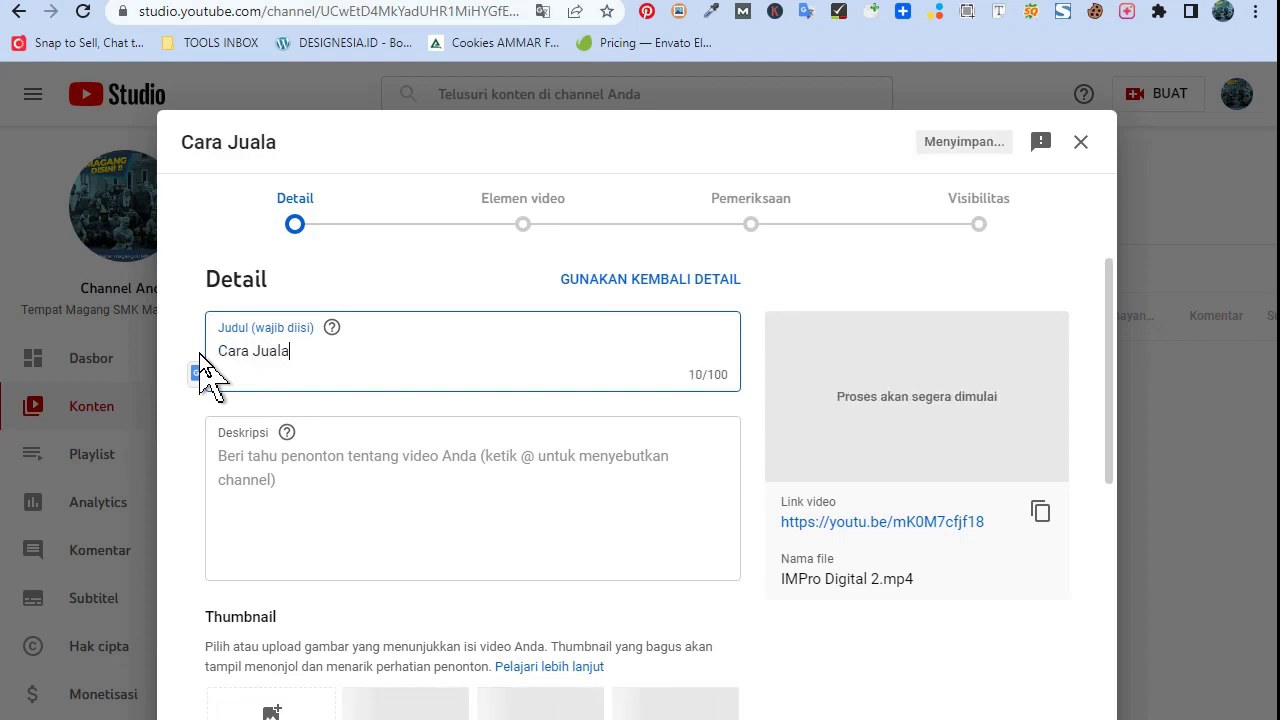
text(n Laris)
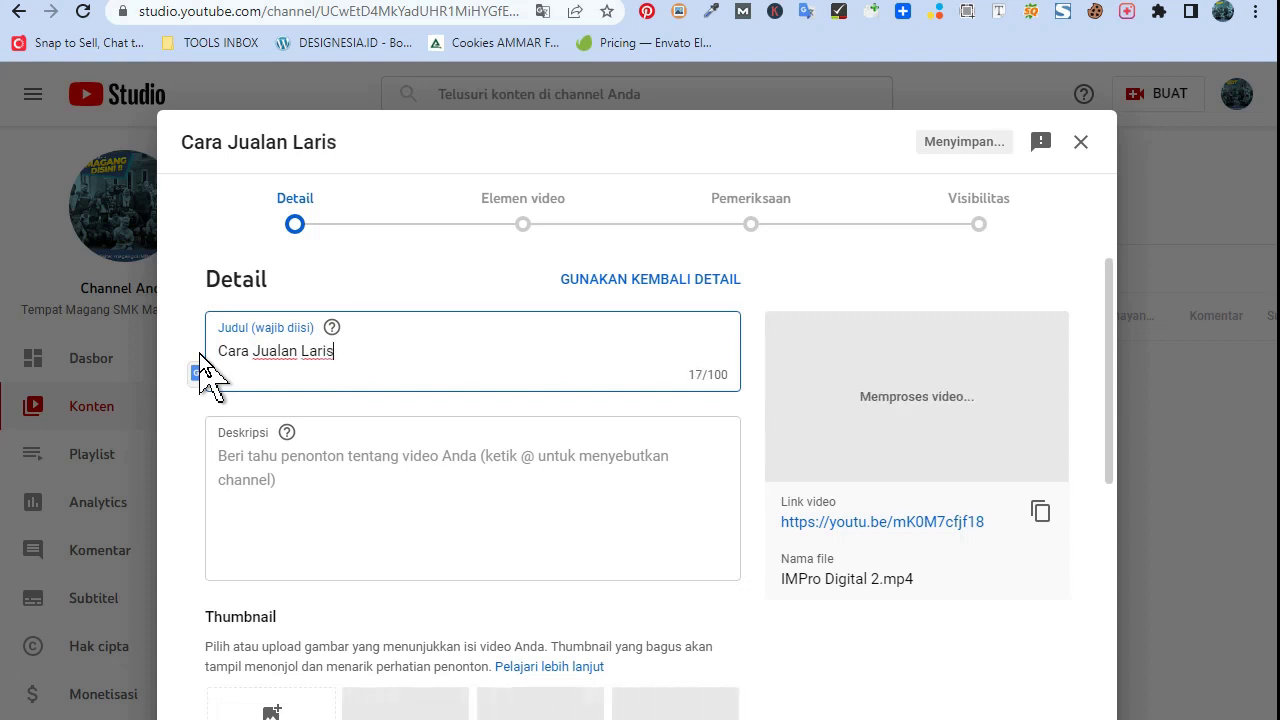
text( mengg)
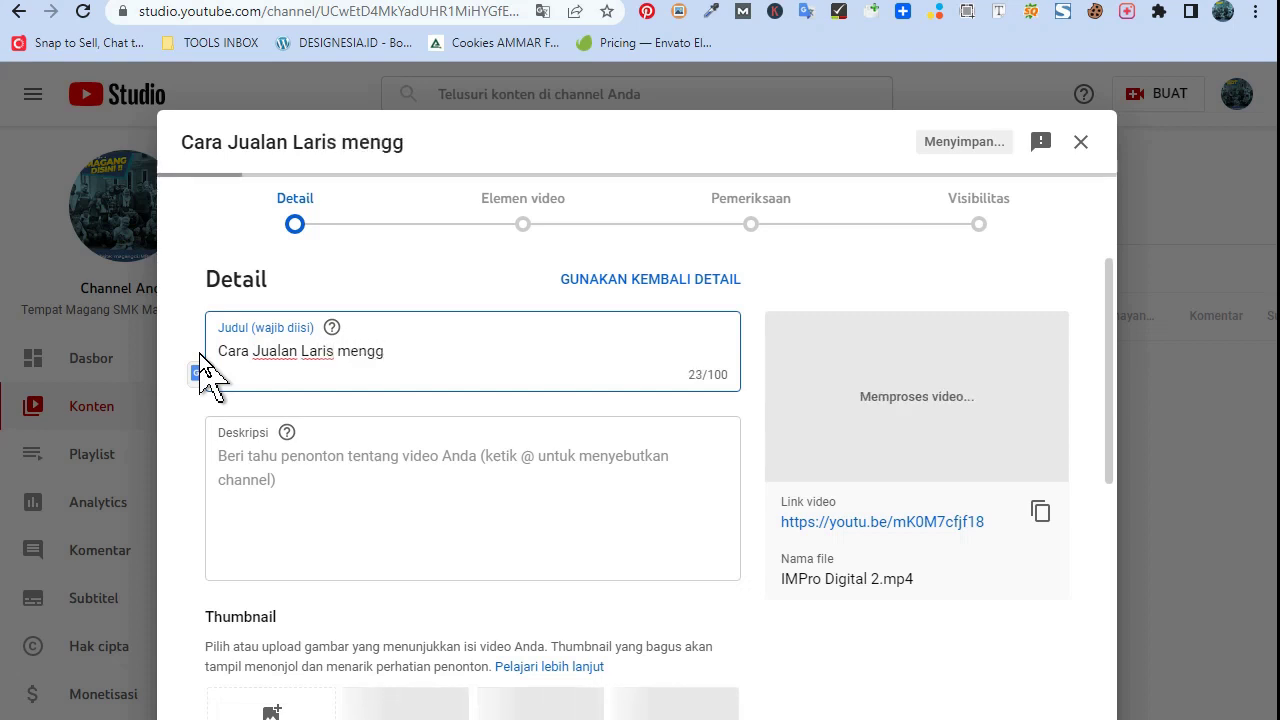
key(BackSpace)
key(BackSpace)
key(BackSpace)
key(BackSpace)
key(BackSpace)
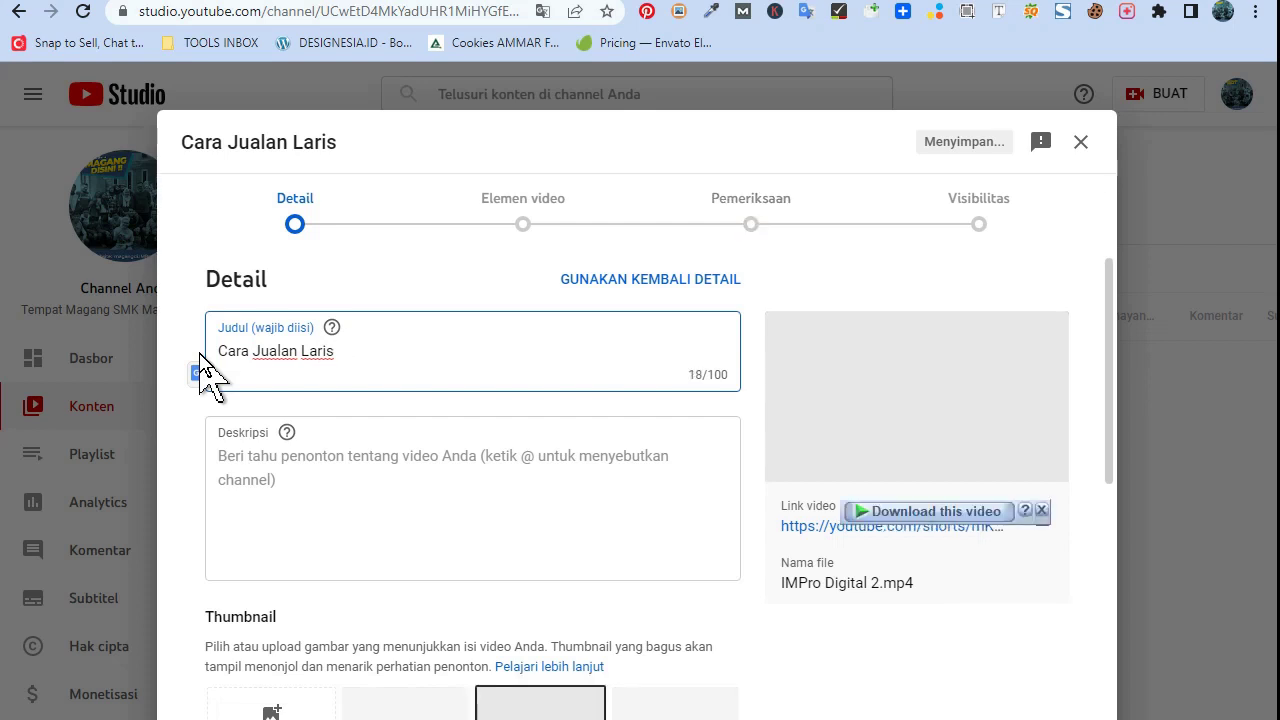
text(di Tiktok)
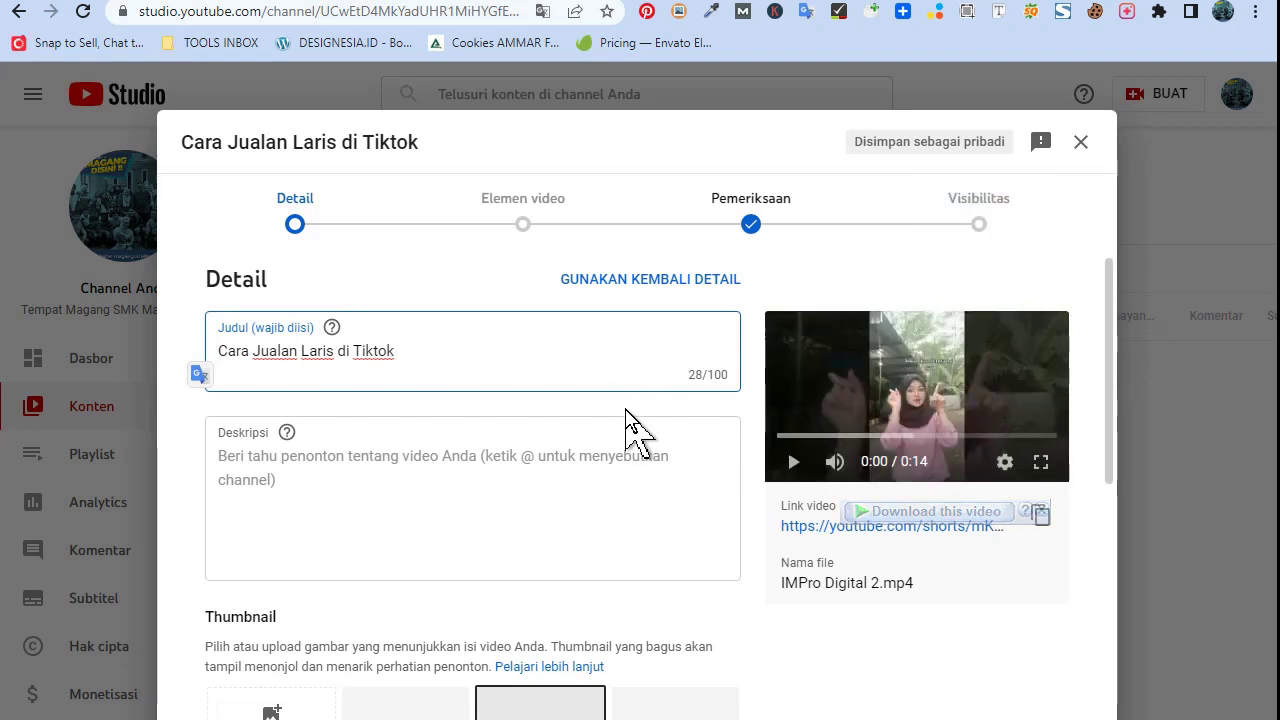
Append the suggested hashtag #shorts to the end of the video title.
text(#)
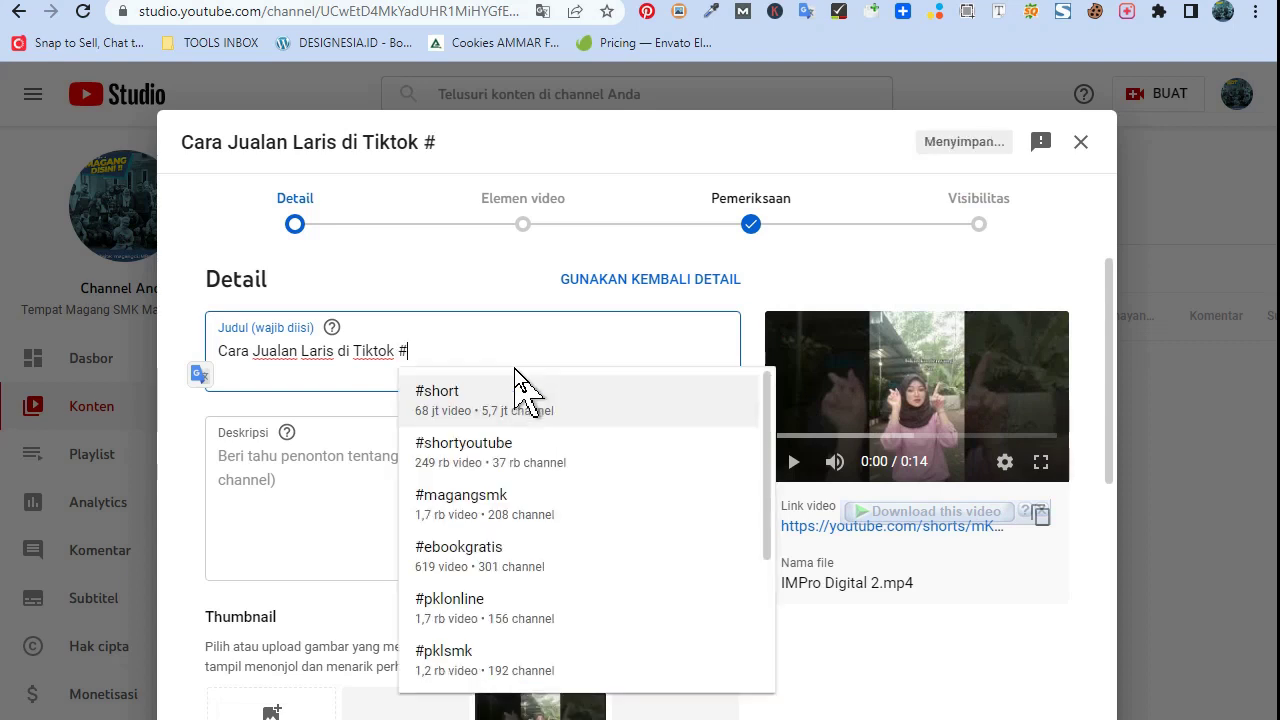
text(sho)
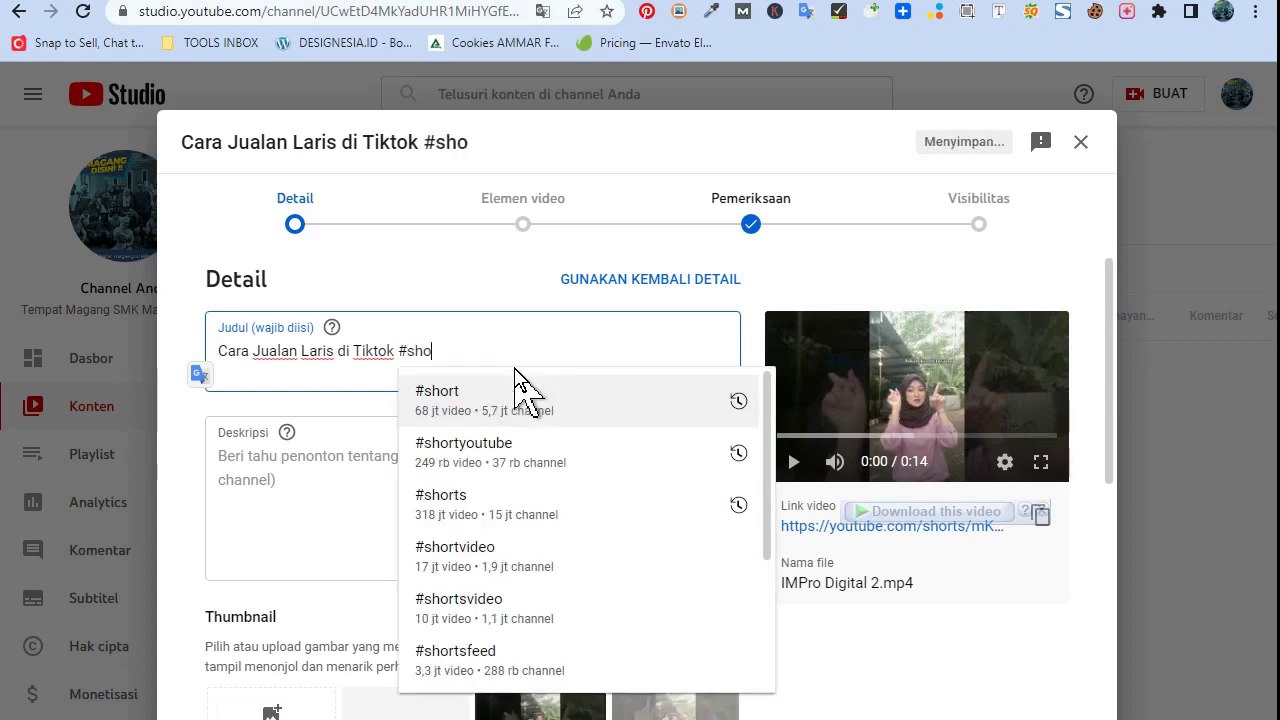
text(rts)
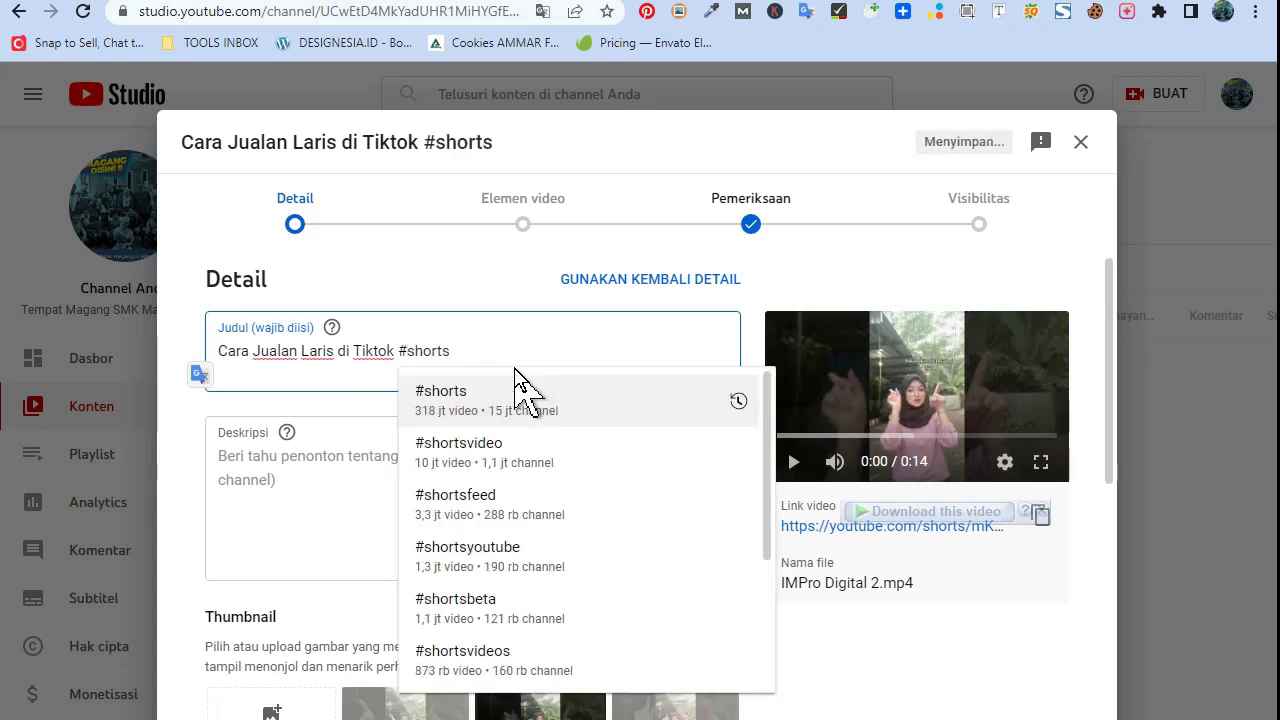
click(482, 398)
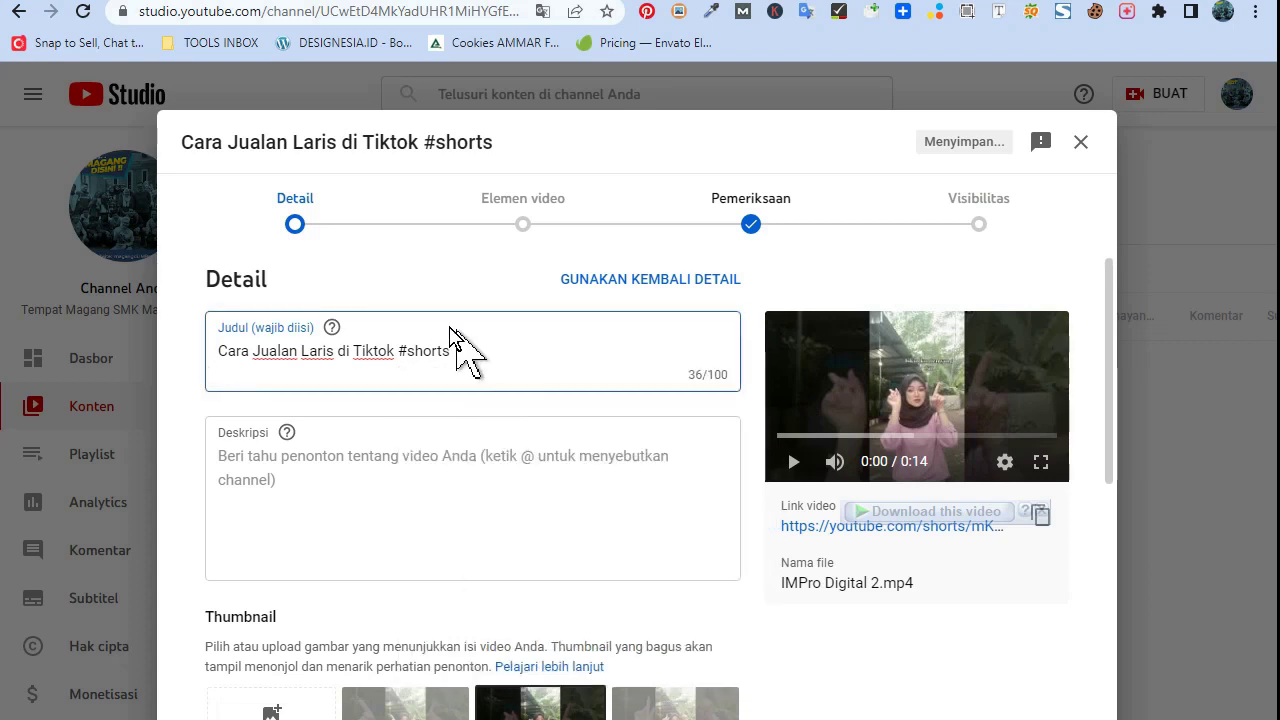
Copy the full title, including its hashtag, into the video description.
drag(448, 351, 148, 372)
key(ctrl+c)
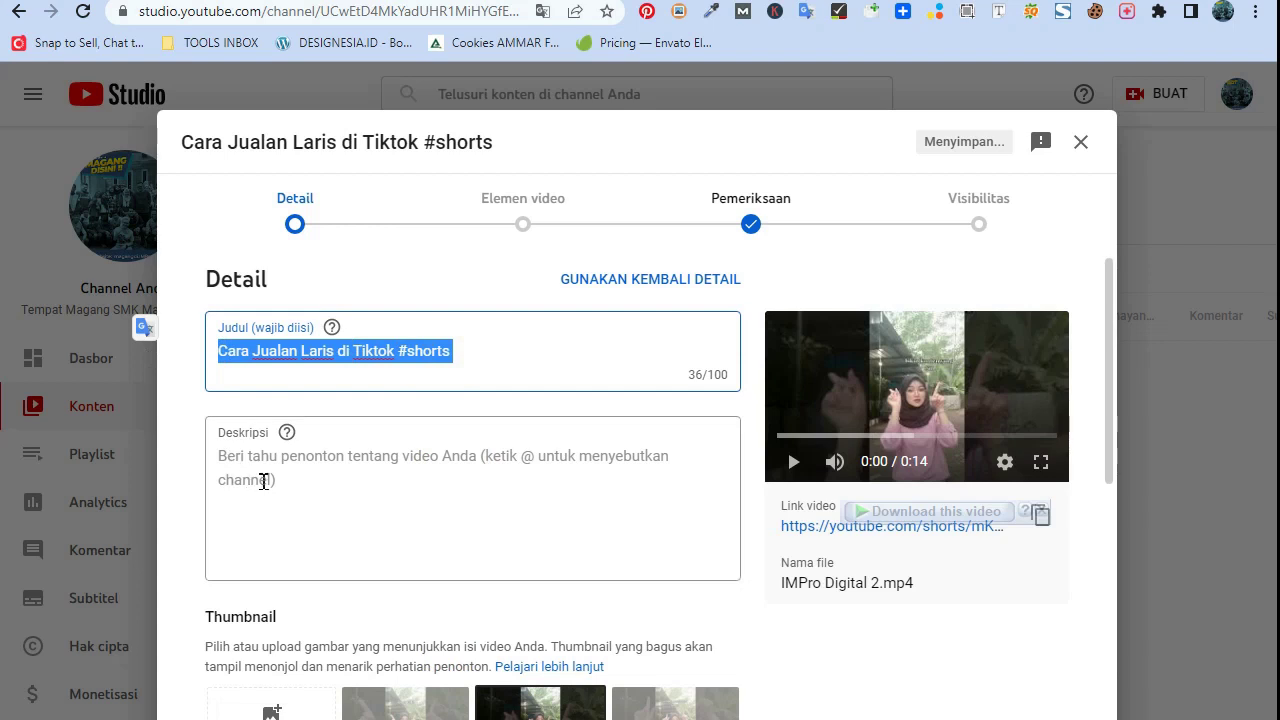
click(263, 481)
key(ctrl+v)
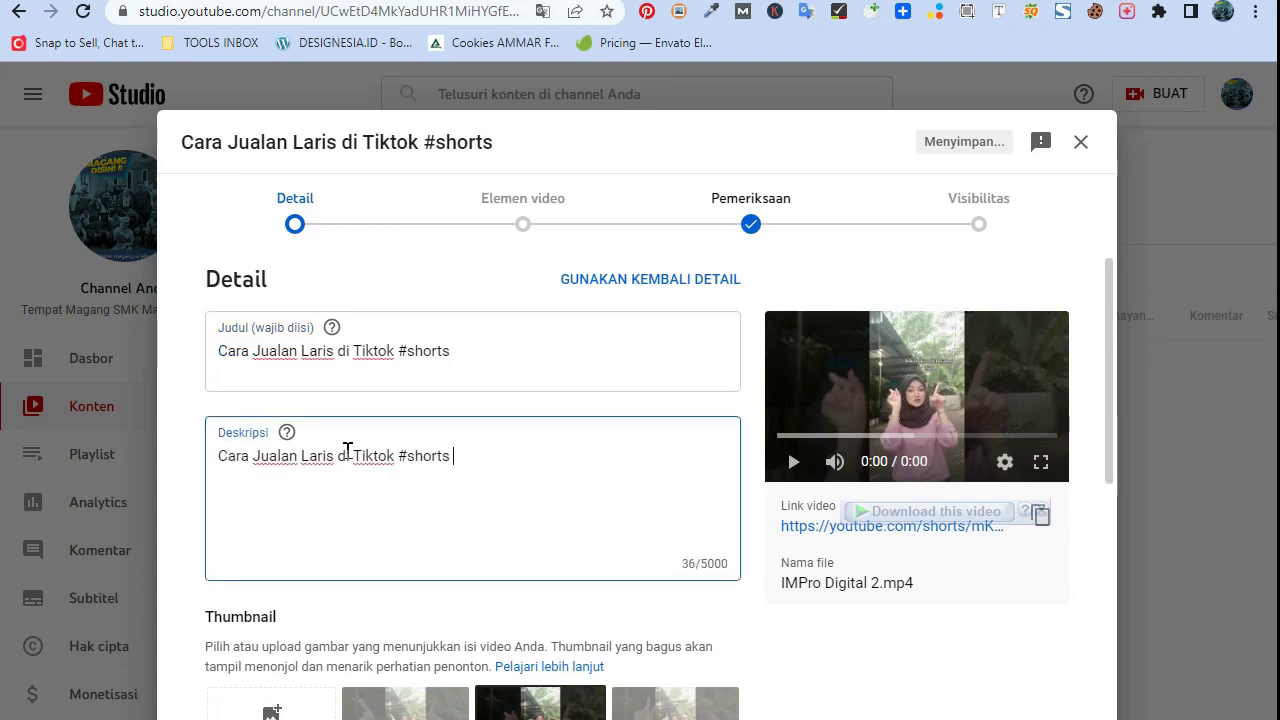
Check that the #shorts hashtag is included in both the title and the description.
drag(400, 458, 463, 456)
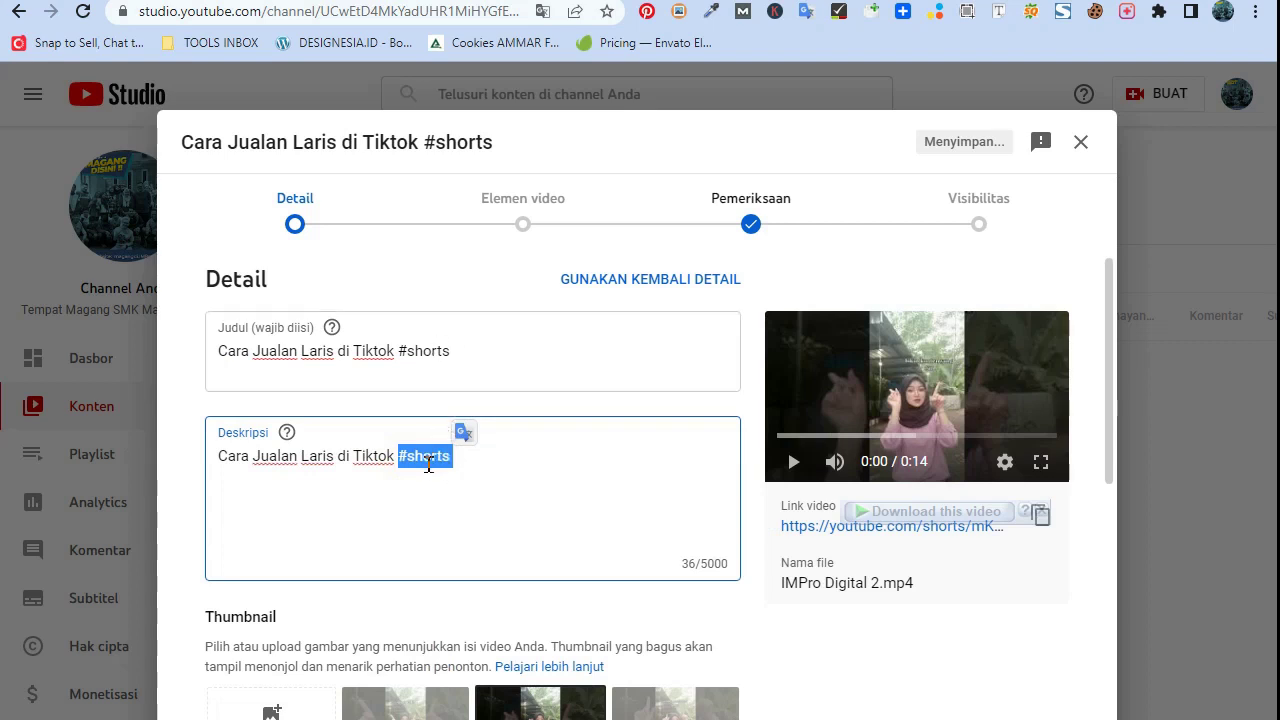
click(436, 481)
click(355, 509)
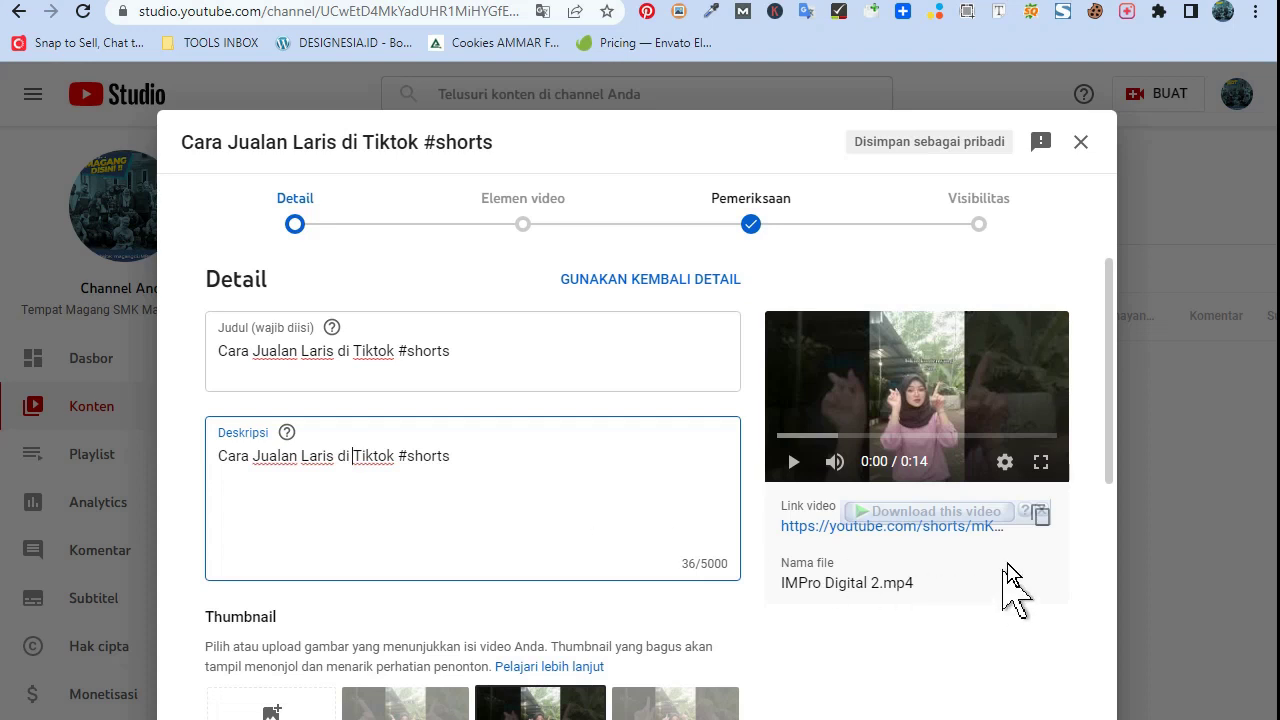
click(1040, 515)
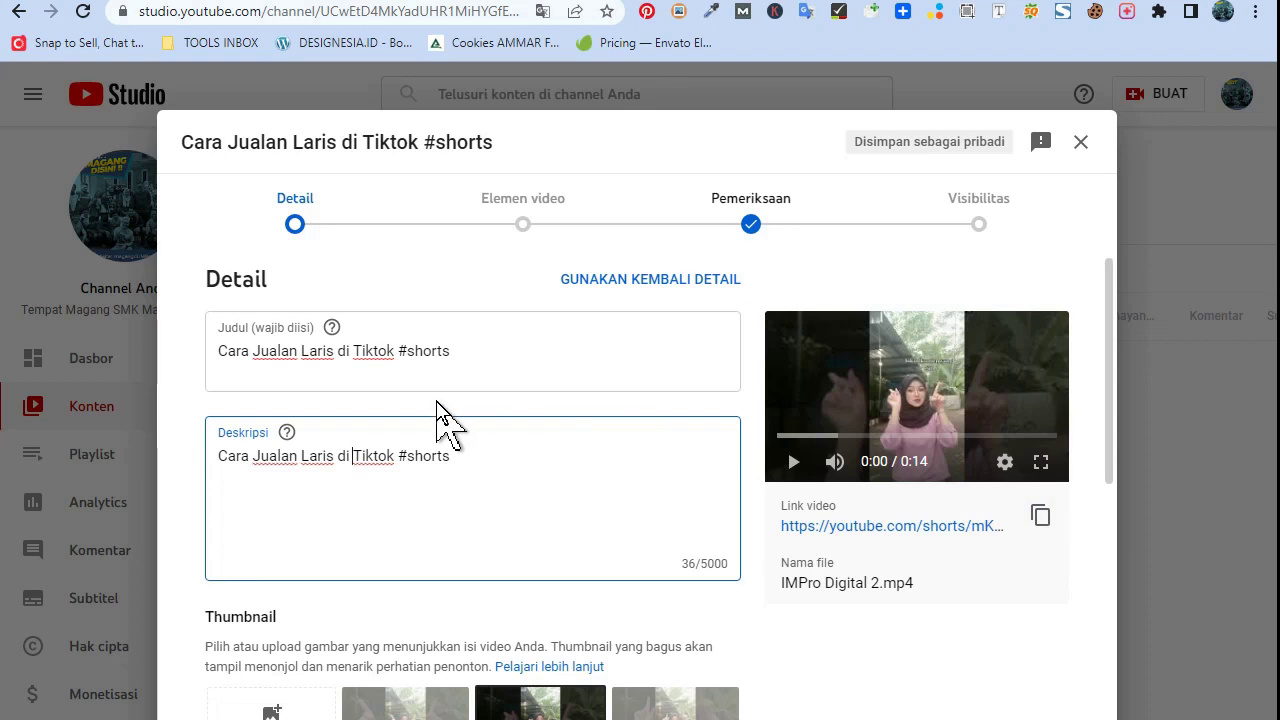
drag(397, 349, 465, 346)
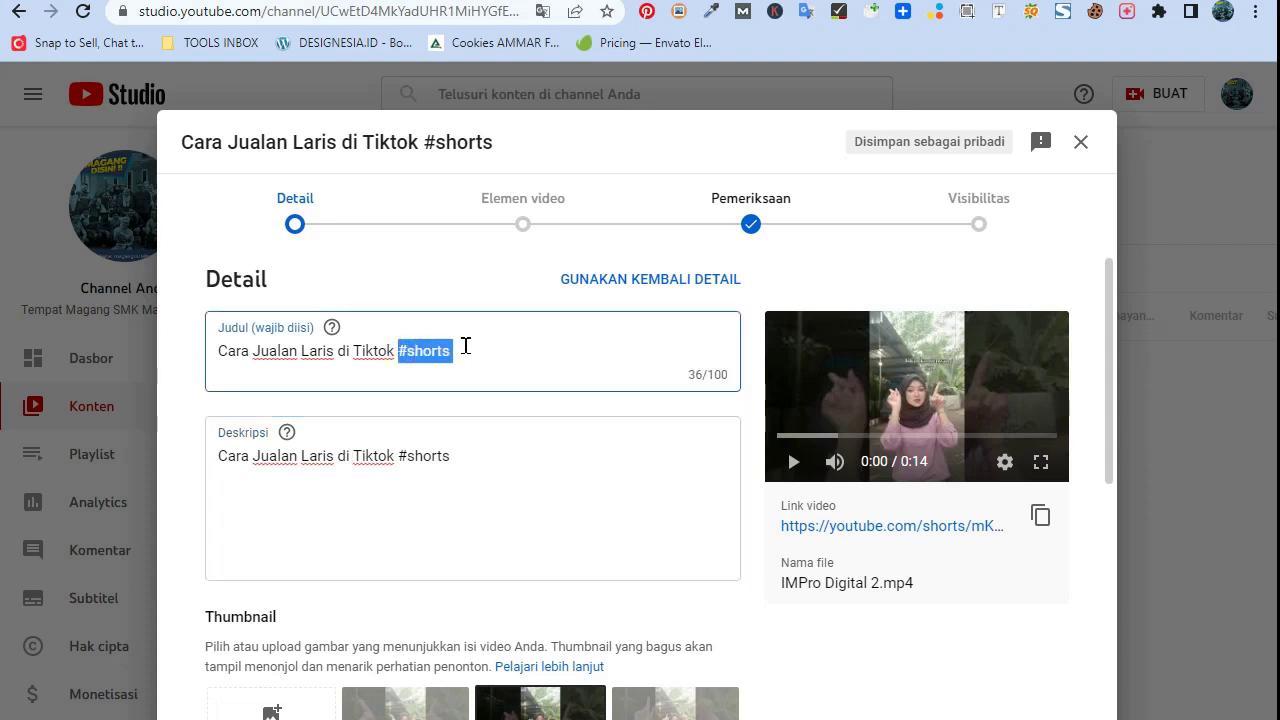
click(400, 455)
drag(398, 455, 451, 453)
click(318, 516)
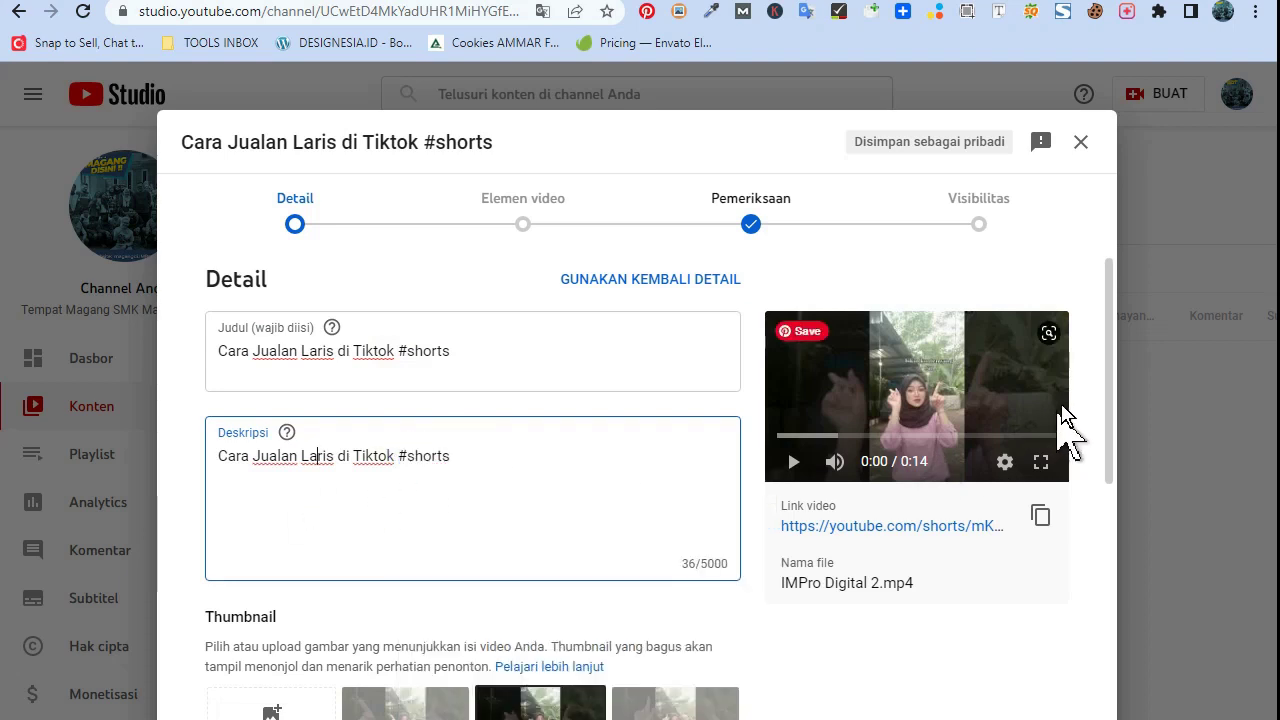
Review the thumbnail, playlist and audience settings and expand the additional video details.
drag(1112, 365, 1112, 455)
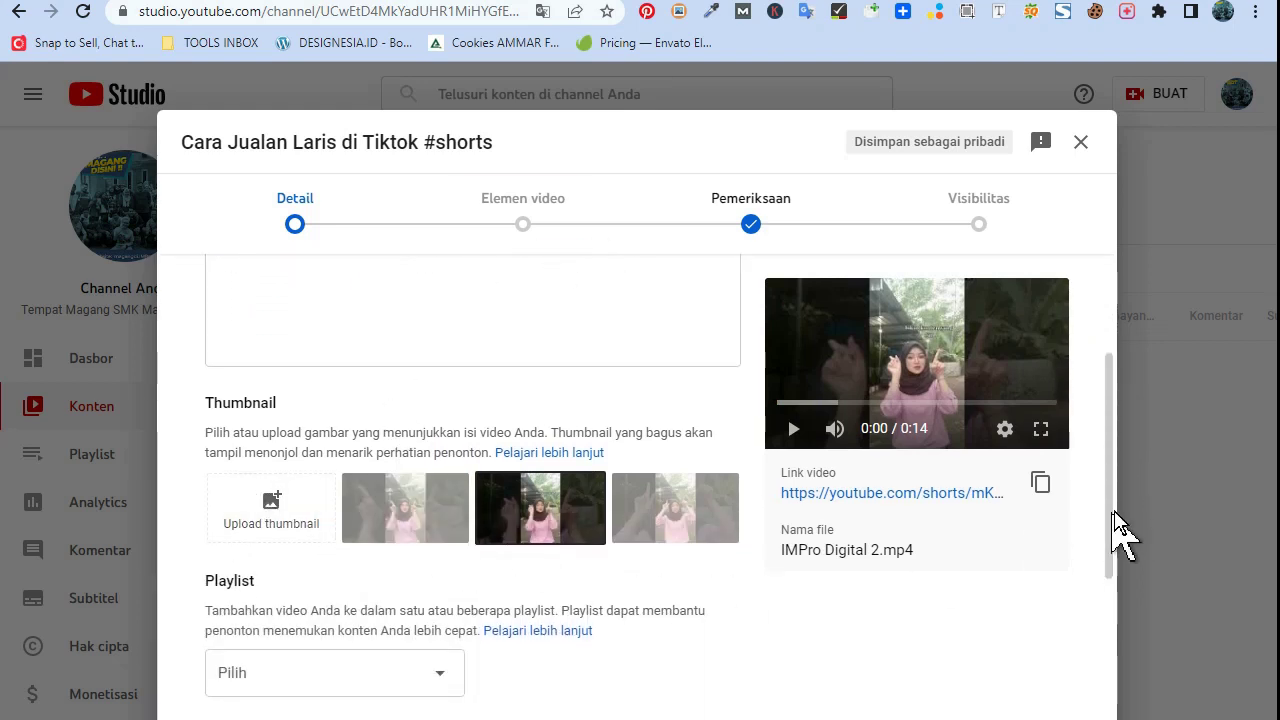
drag(1106, 491, 900, 680)
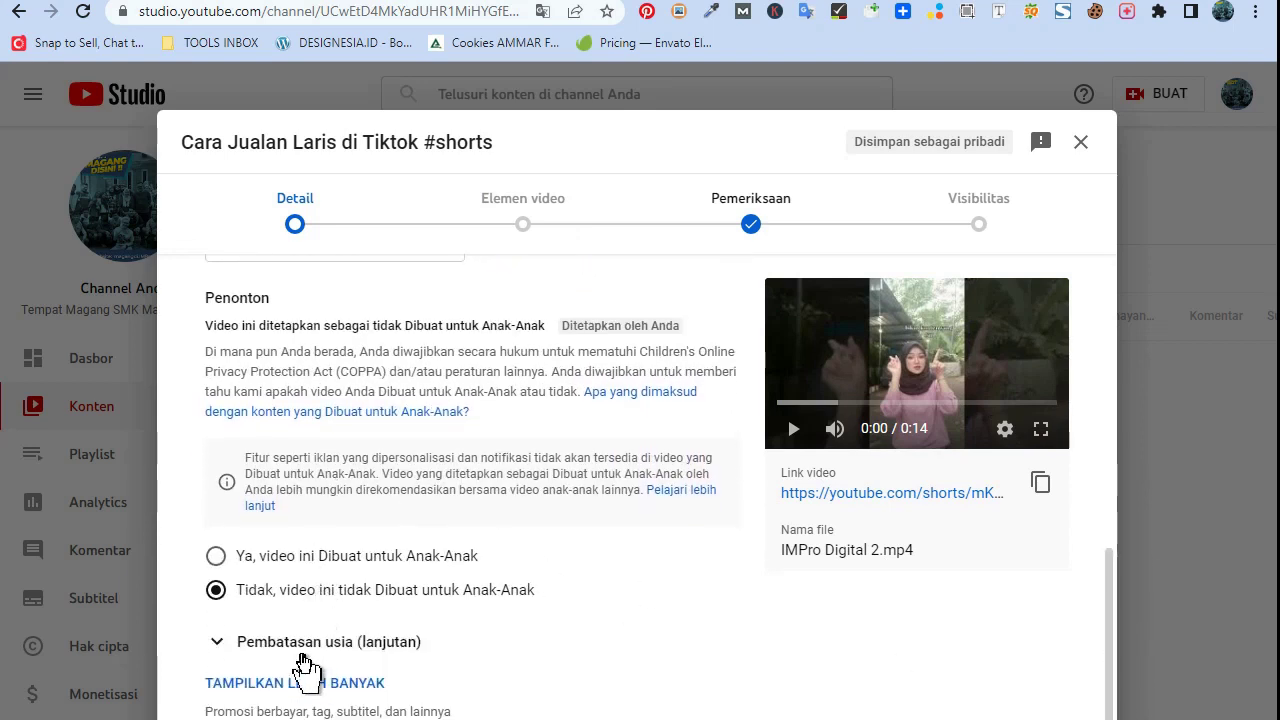
click(301, 686)
drag(1117, 434, 1099, 266)
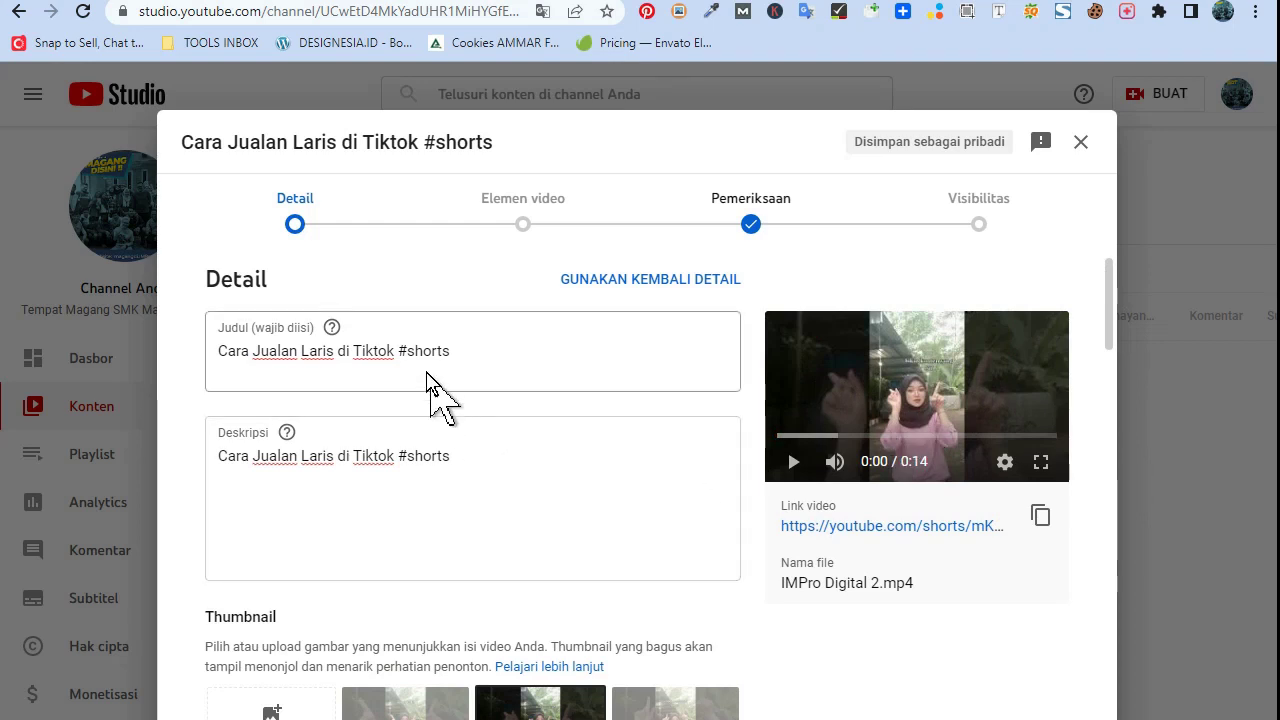
drag(401, 352, 513, 410)
click(543, 501)
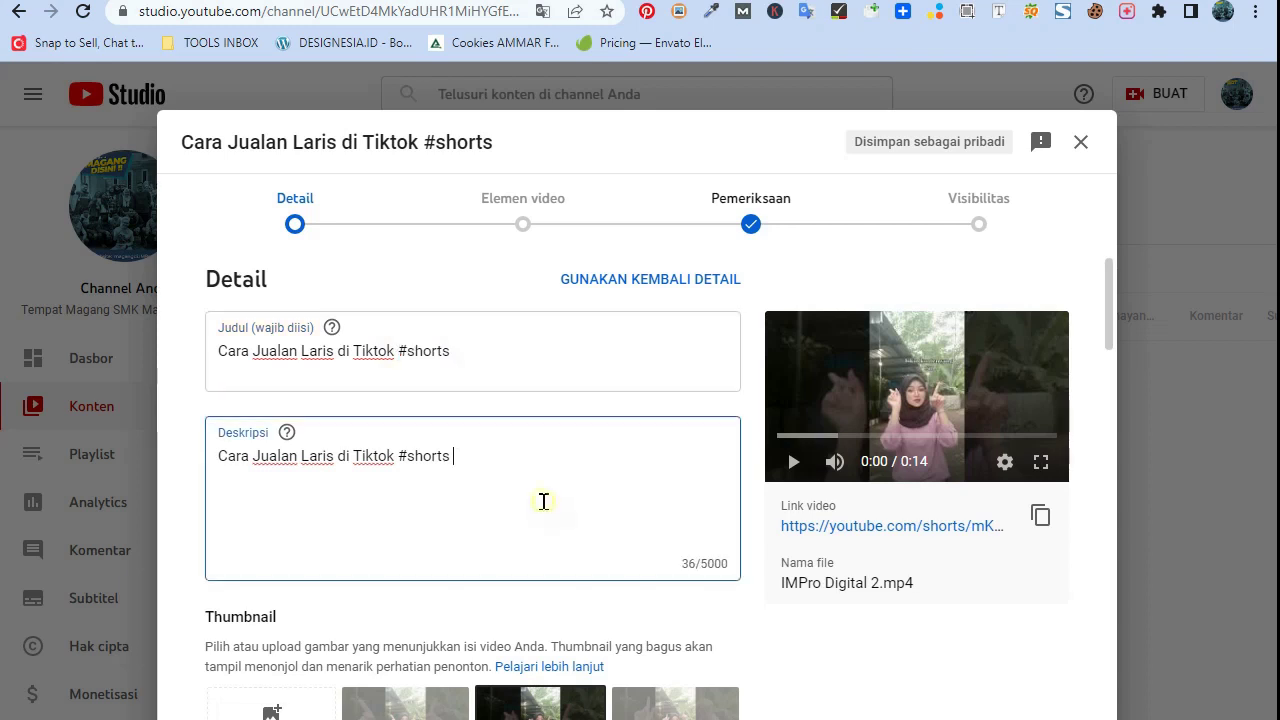
drag(397, 457, 449, 460)
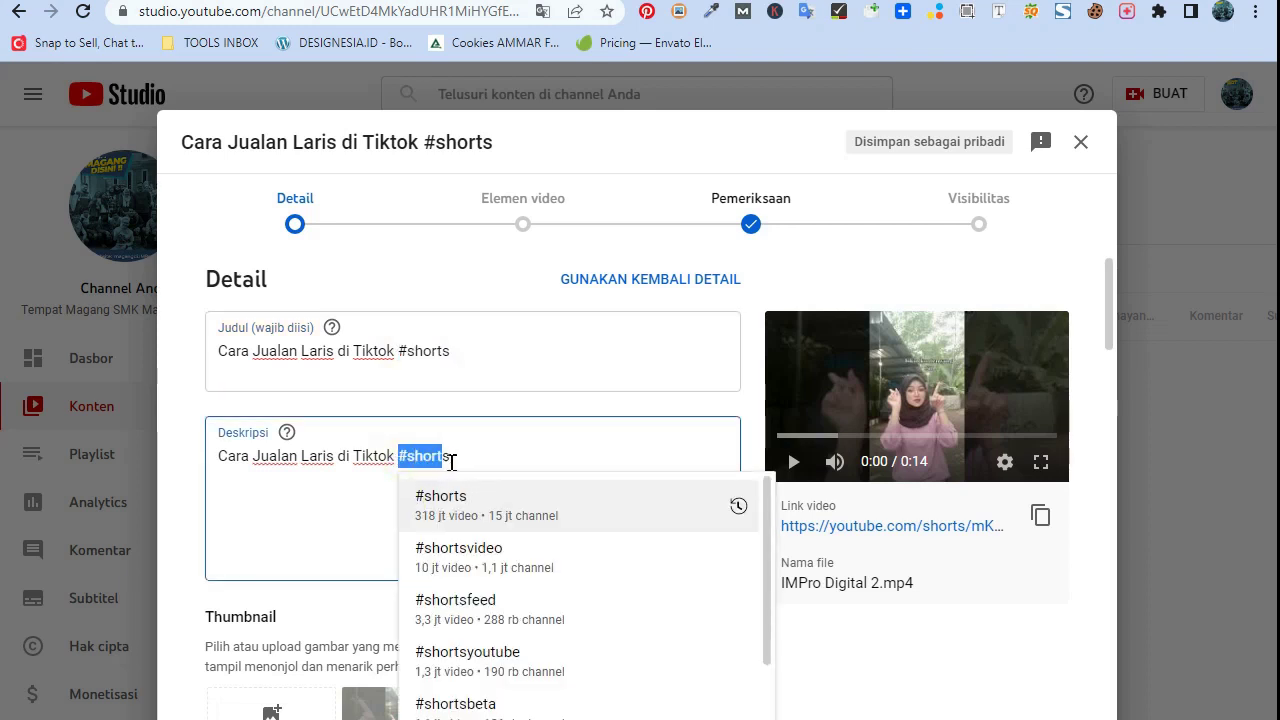
click(538, 449)
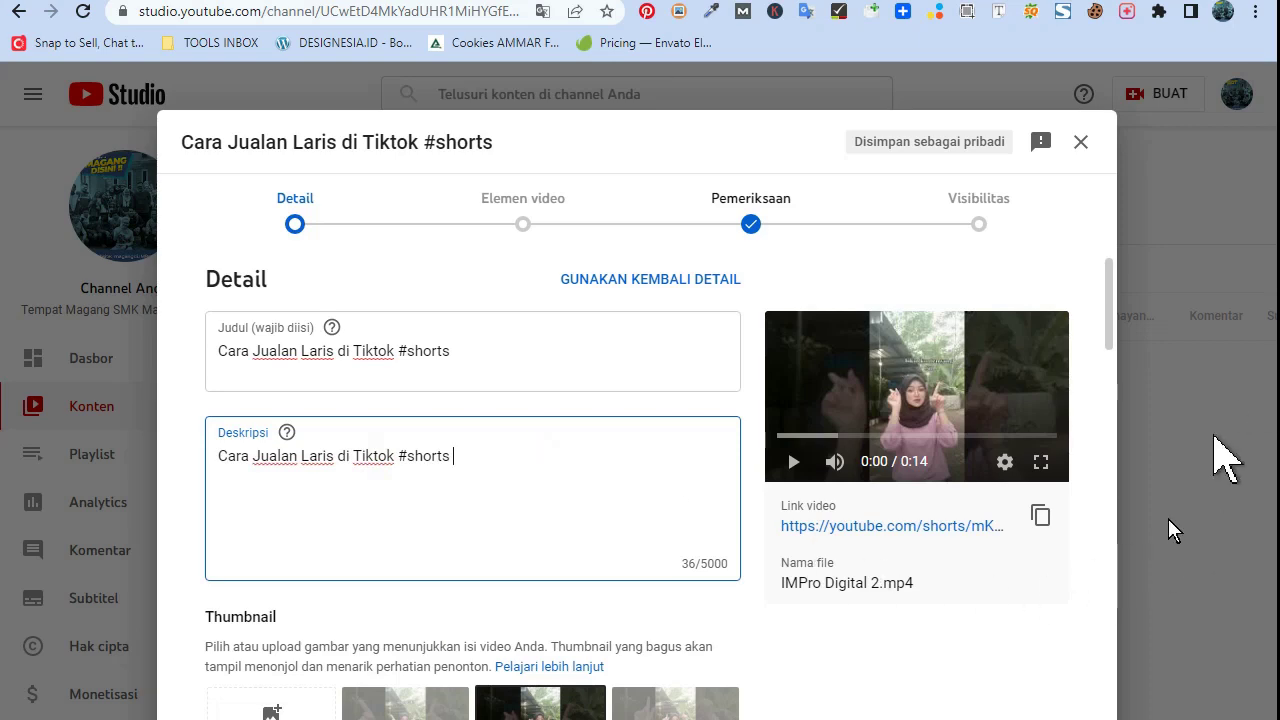
Publish the video with its visibility set to Publik.
drag(1107, 288, 1106, 365)
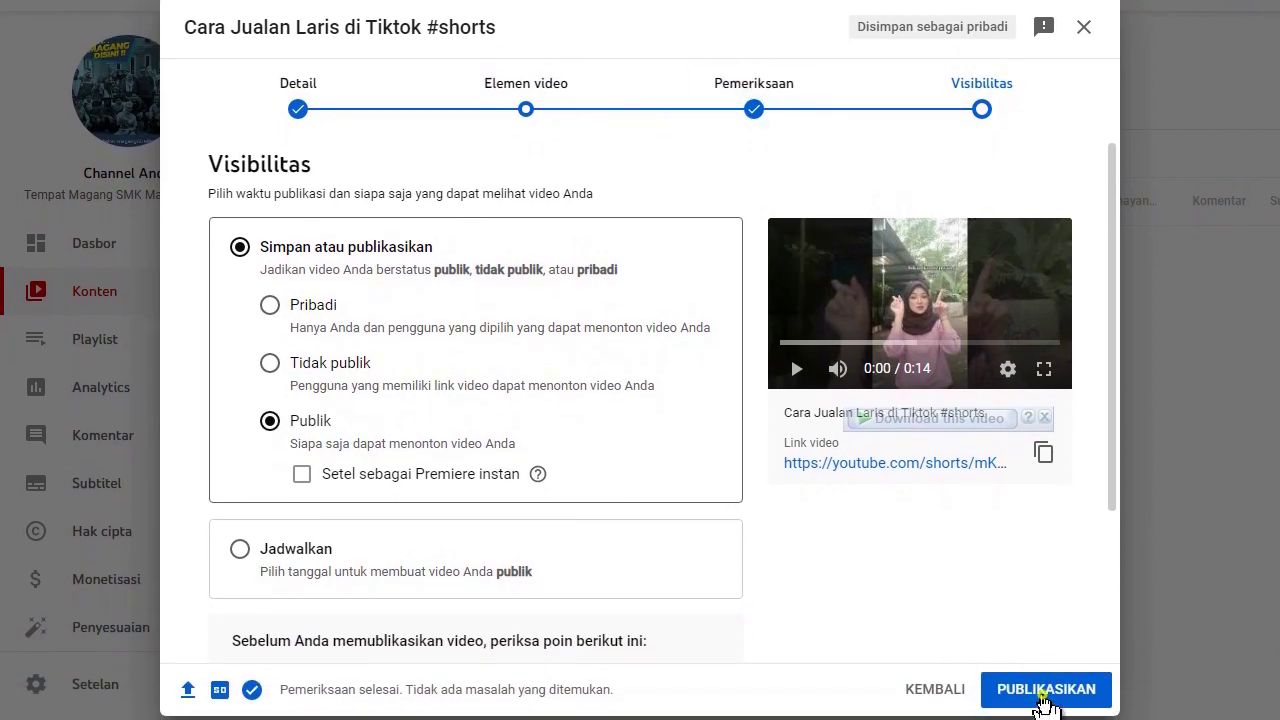
click(1043, 695)
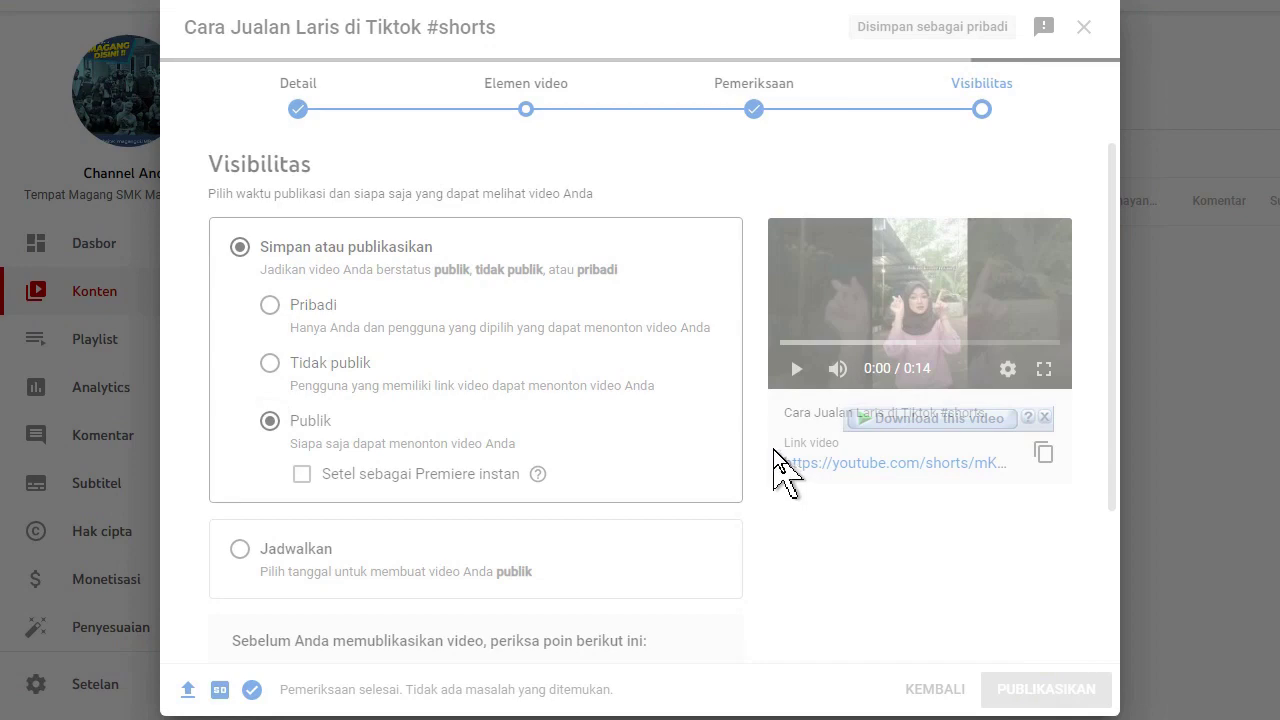